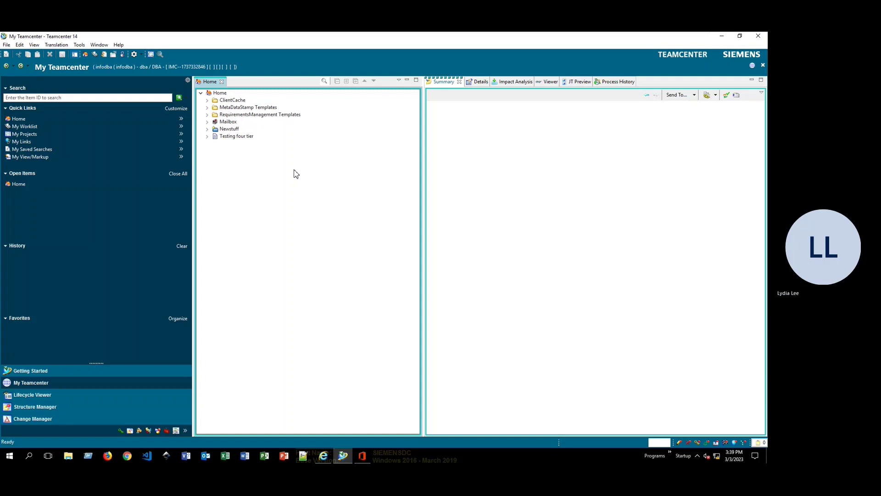
Step: Show the Tools > Reports submenu with Report Builder Reports and View Rollup Reports
left_click(80, 45)
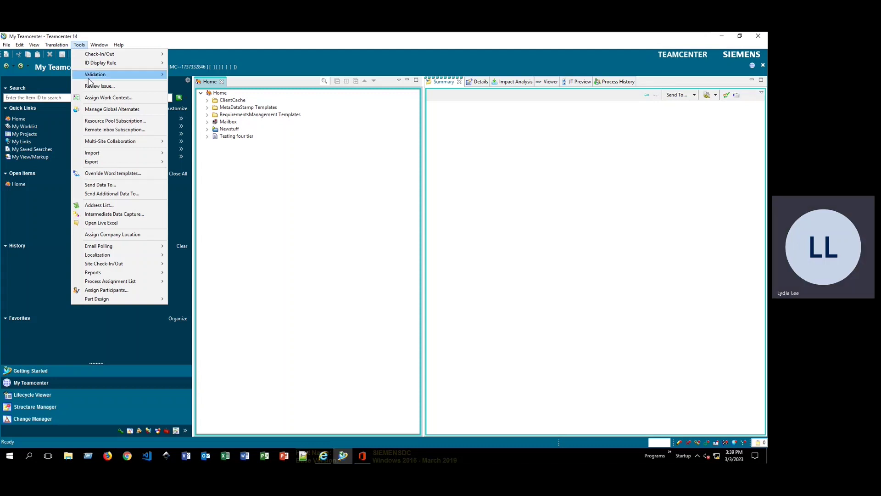
mouse_move(115, 275)
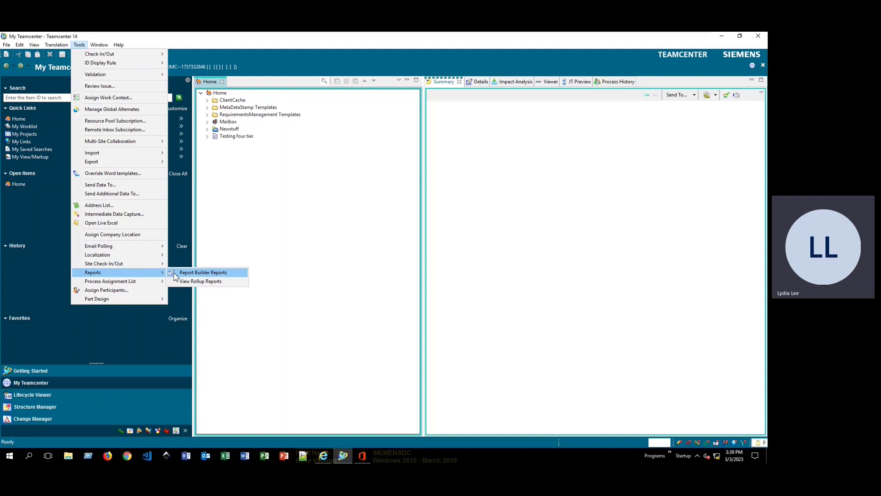
Step: Launch the Report Builder Reports wizard and select the Admin - Group/Role Membership report
left_click(202, 273)
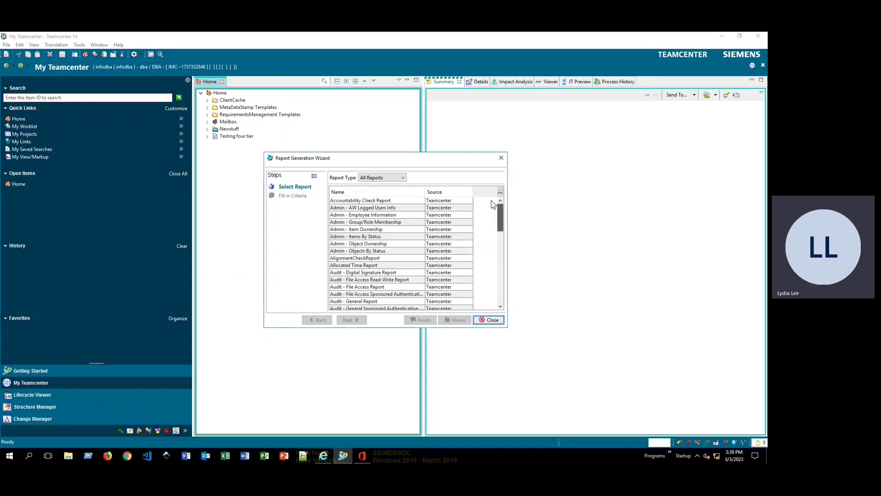
left_click_drag(500, 213, 508, 257)
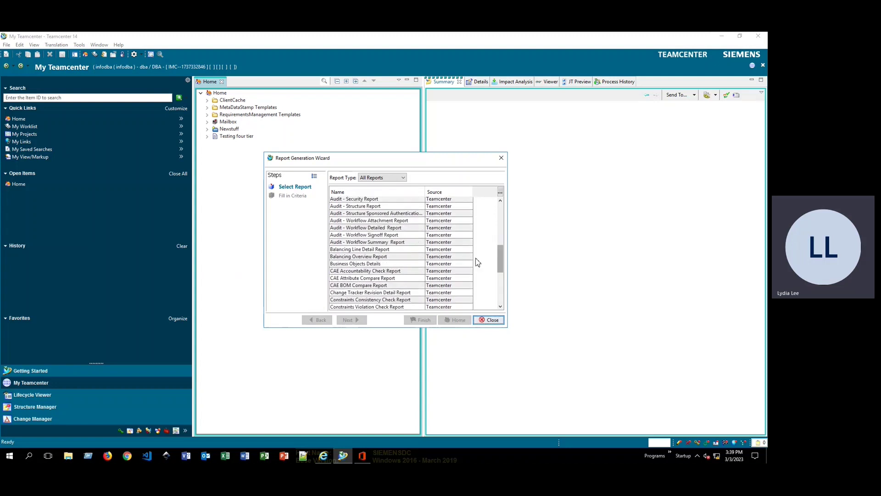
scroll(481, 276, "down", 1)
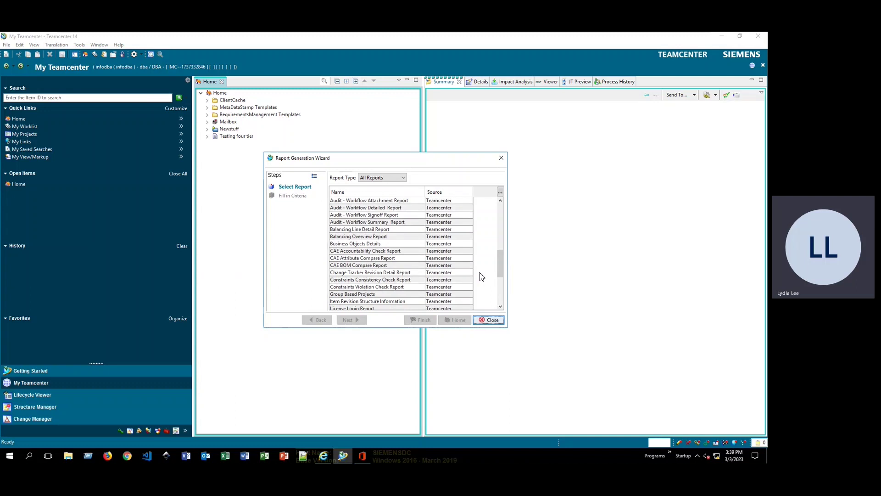
scroll(481, 277, "down", 2)
scroll(472, 282, "down", 2)
scroll(470, 286, "down", 1)
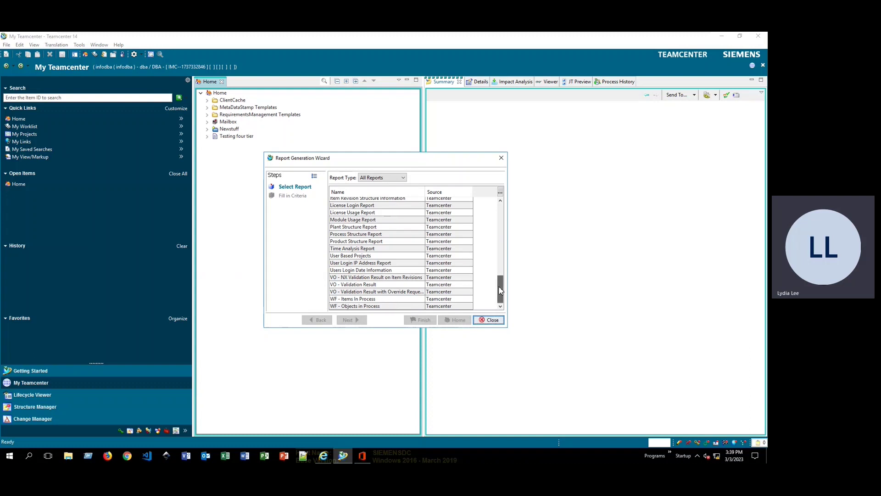
left_click_drag(500, 290, 509, 213)
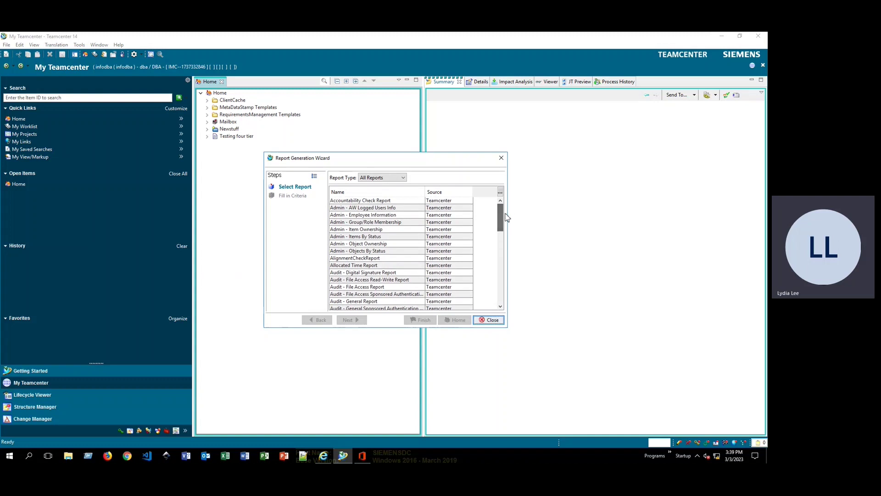
left_click(372, 223)
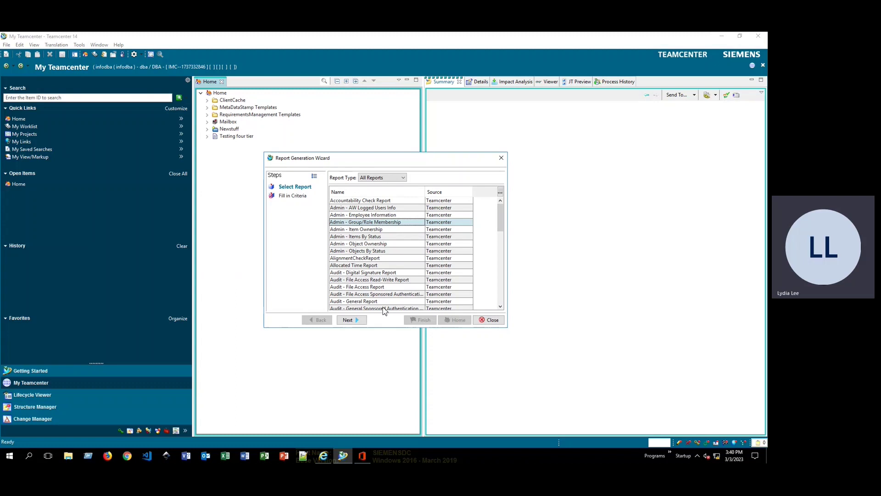
Step: Move to the criteria step and enter * as the Role value
left_click(349, 320)
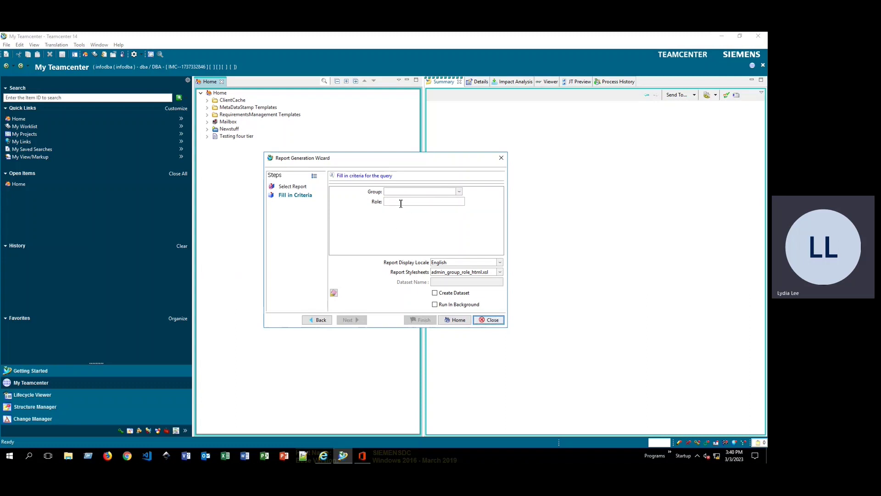
left_click(395, 204)
type("*")
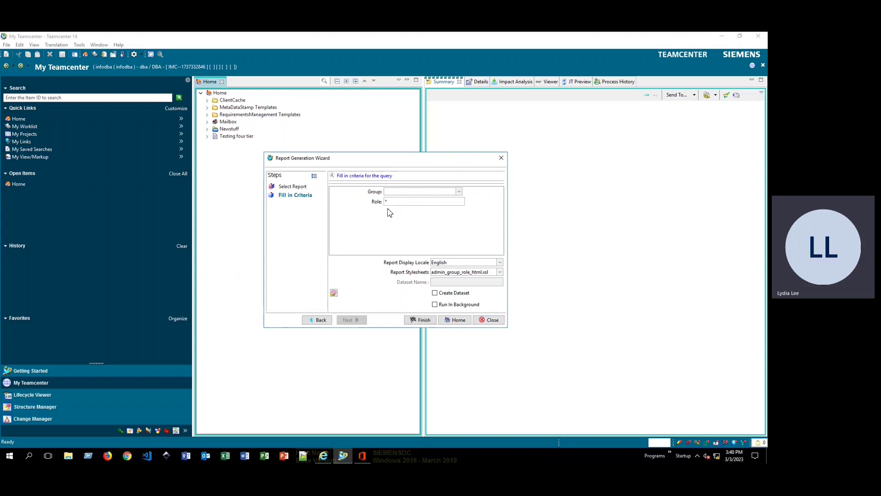
Step: Check the Group values but leave Group empty, keeping Role as *
left_click(459, 191)
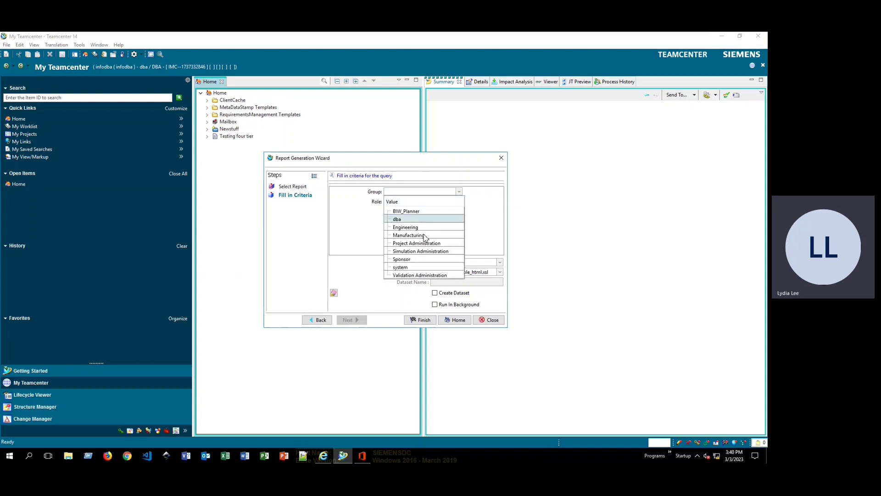
left_click(360, 217)
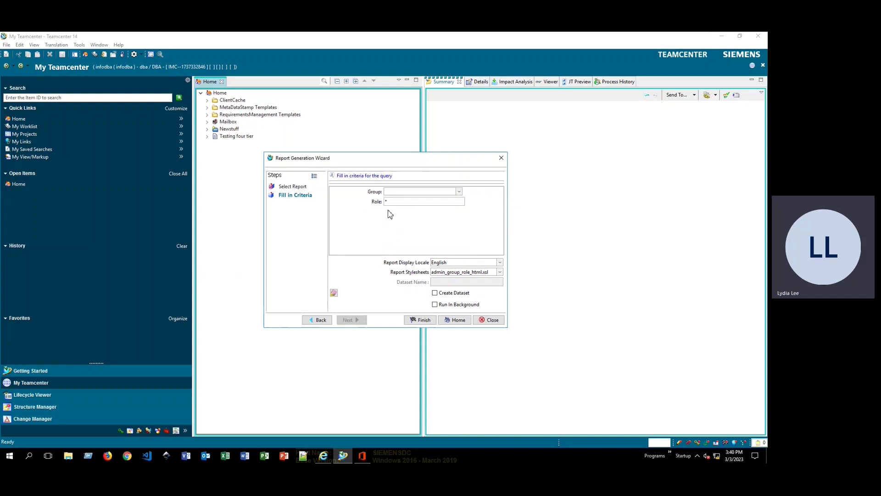
left_click(459, 192)
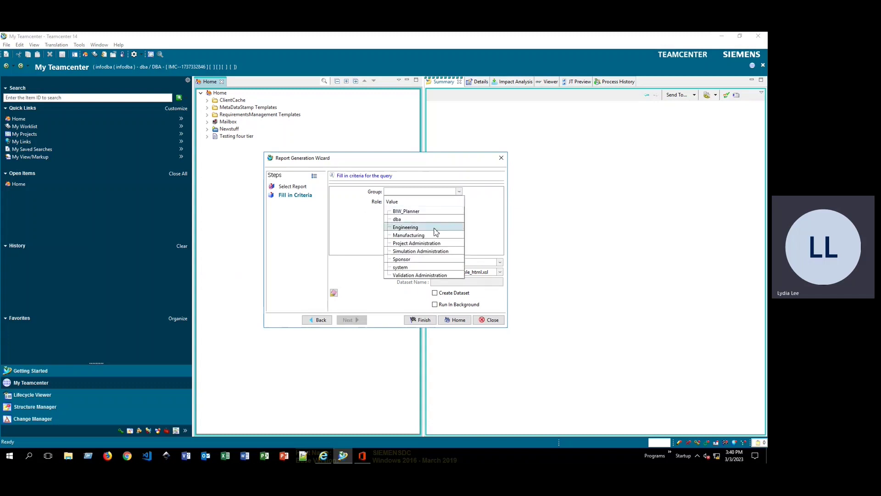
left_click(367, 210)
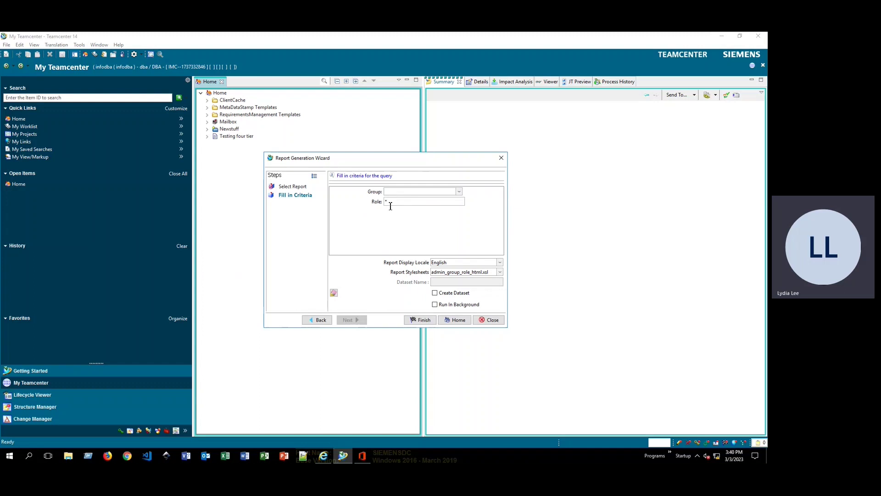
left_click_drag(385, 204, 395, 204)
left_click(405, 204)
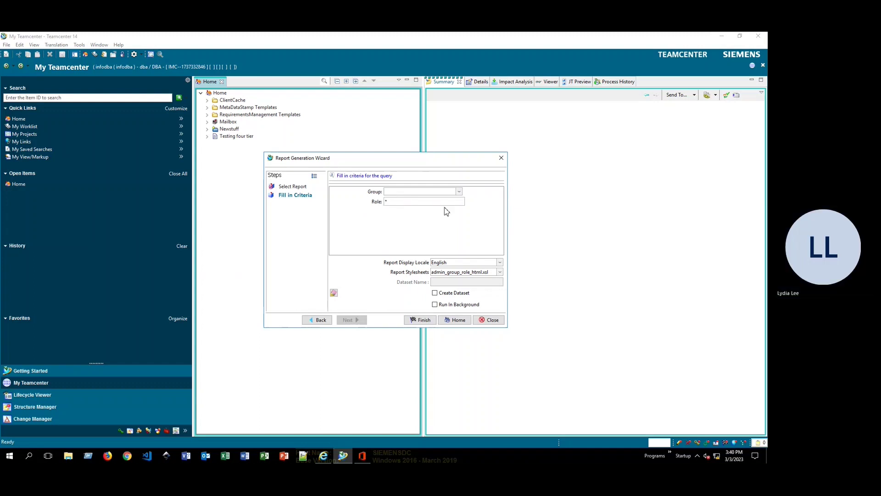
Step: Generate the membership report, review its users and Designer/Analyst roles, then close the browser
left_click(419, 321)
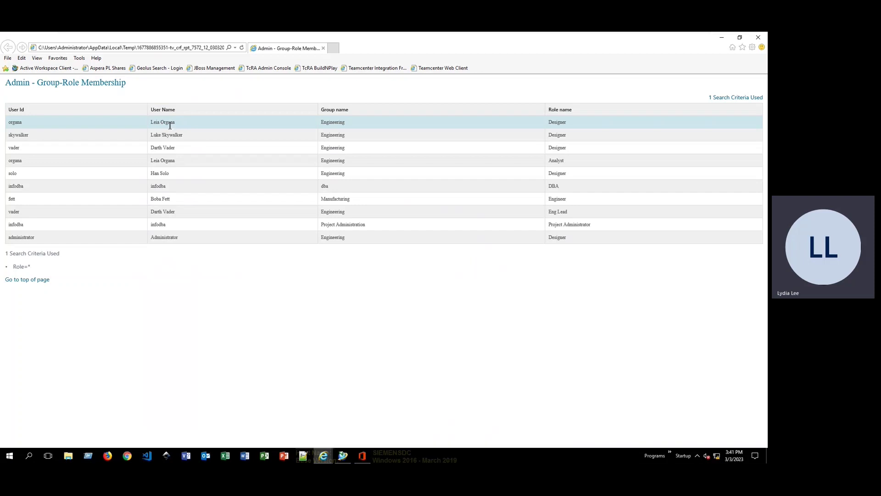
triple_click(174, 163)
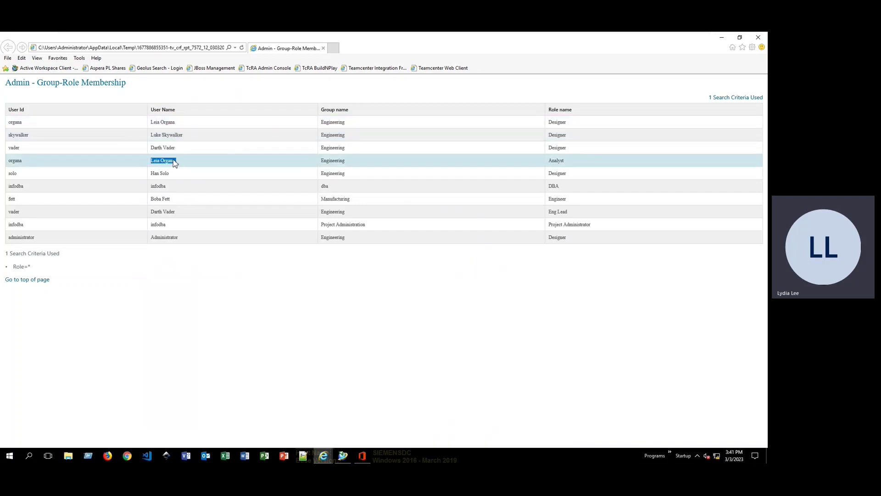
double_click(173, 124)
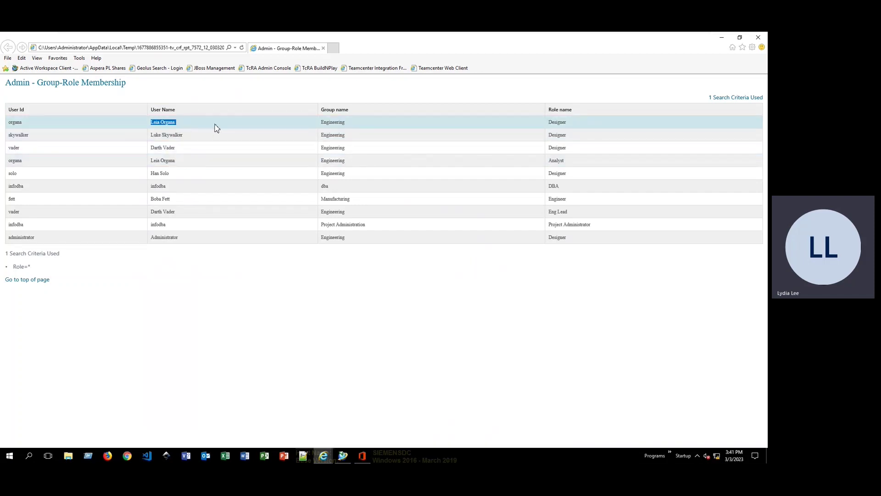
double_click(557, 123)
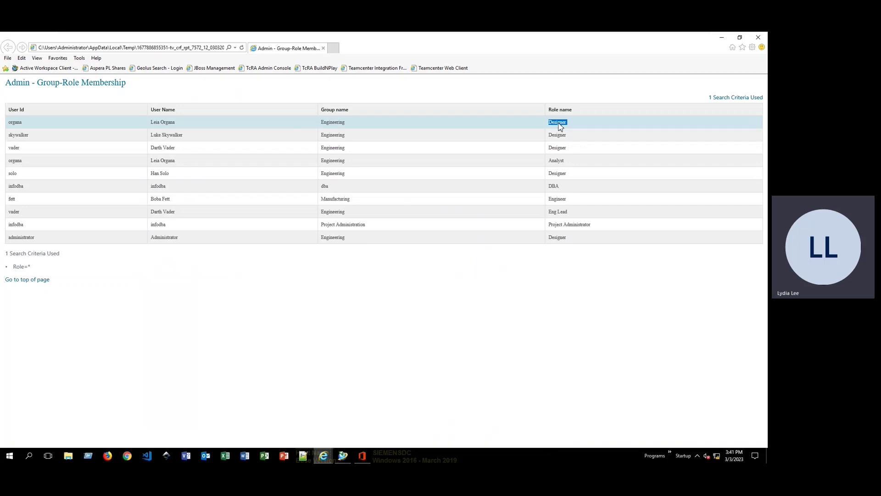
double_click(557, 161)
left_click(555, 165)
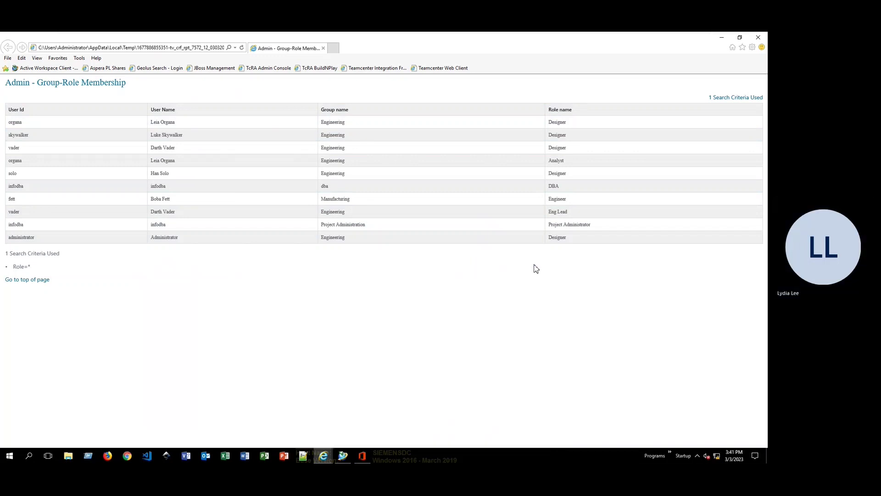
left_click(761, 36)
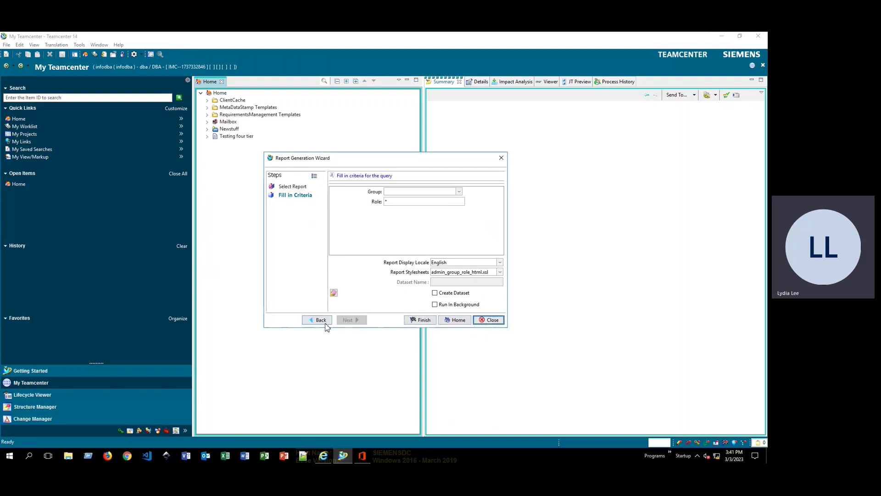
Step: Go back to report selection, choose License Usage Report and continue to its criteria
left_click(455, 319)
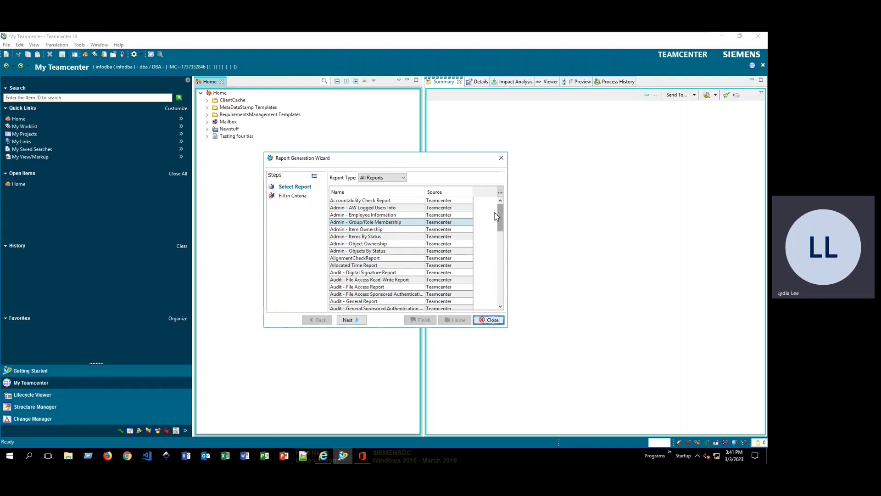
left_click_drag(500, 222, 501, 278)
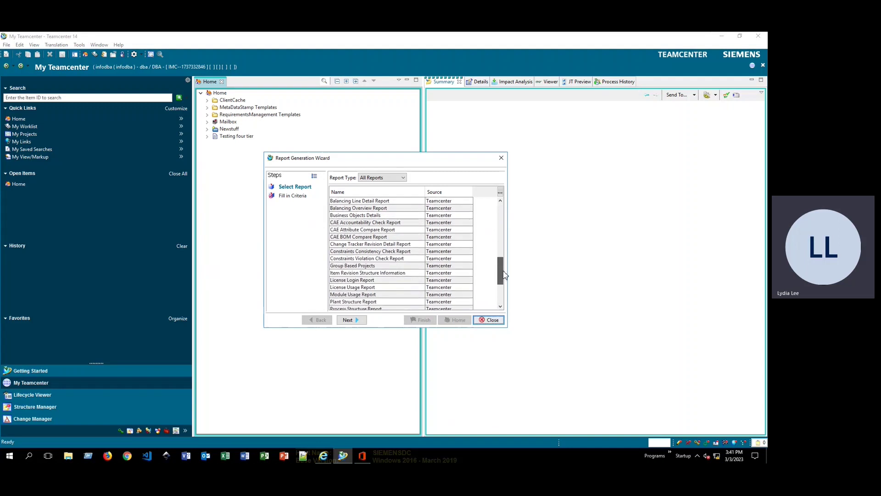
left_click(373, 288)
left_click(348, 320)
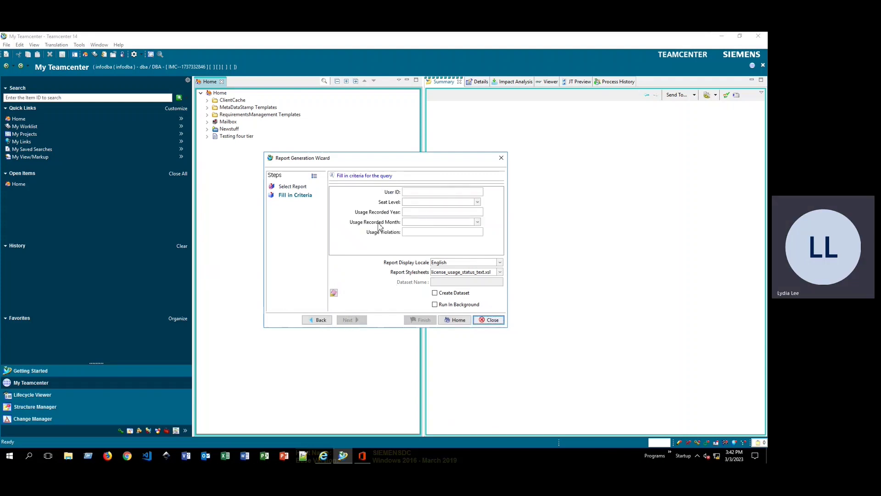
Step: Set User ID to * and finish to produce the License Usage Report
left_click(413, 192)
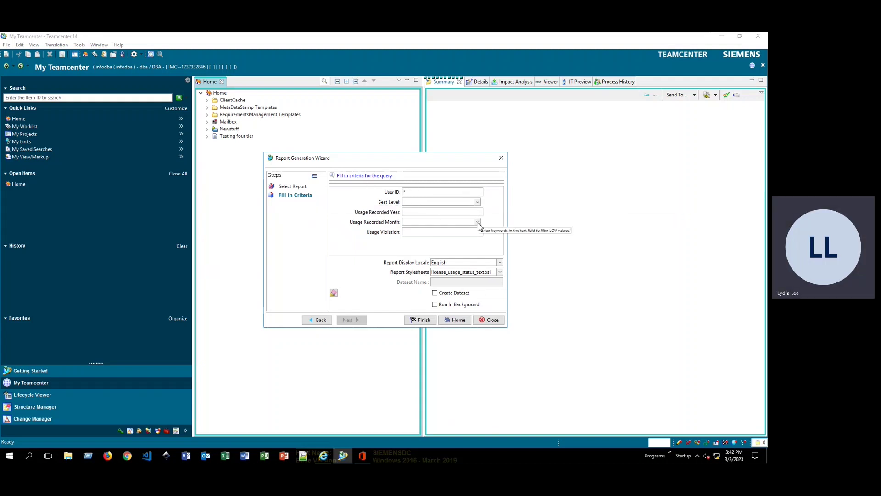
left_click(425, 321)
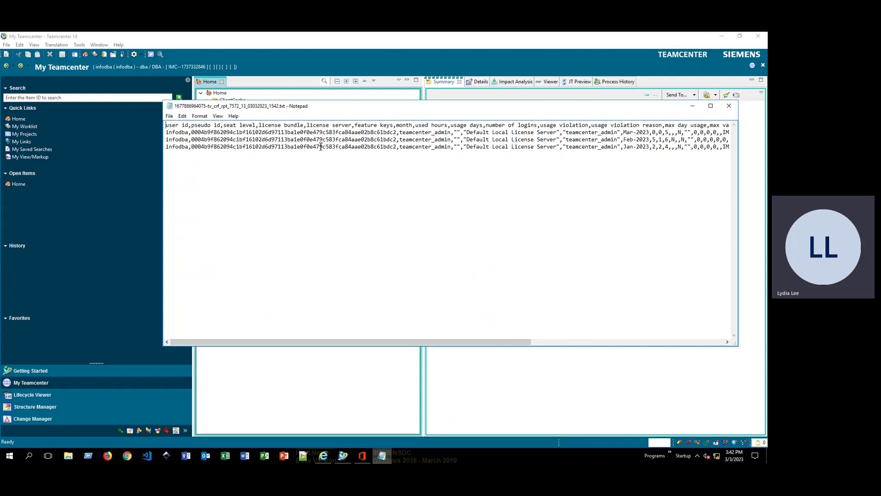
Step: Save the report in C:\Temp with a .csv extension and Save as type All Files
left_click(169, 116)
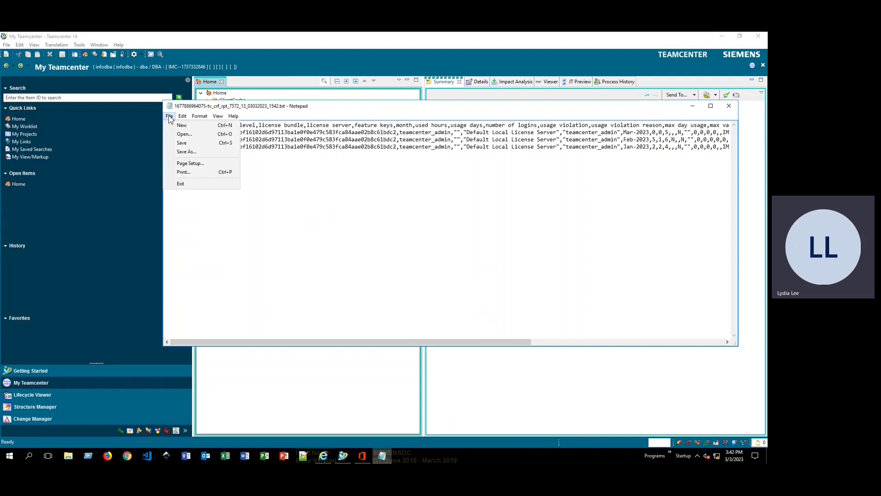
left_click(184, 151)
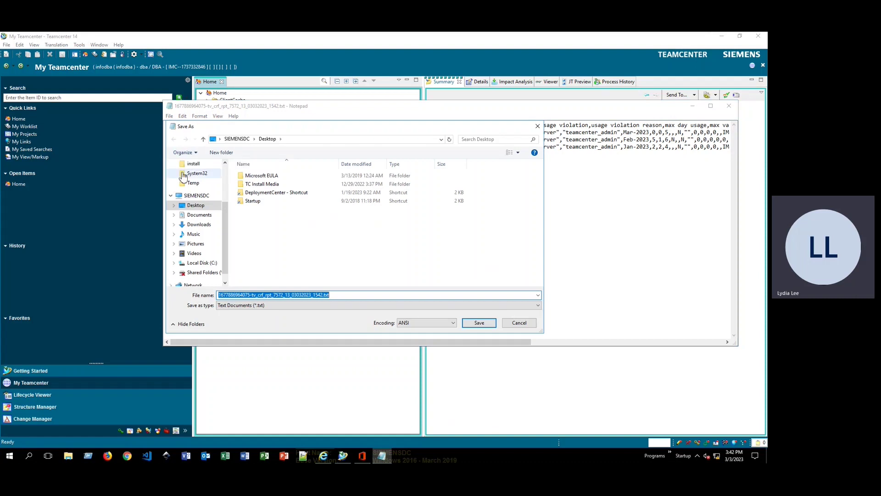
left_click(195, 183)
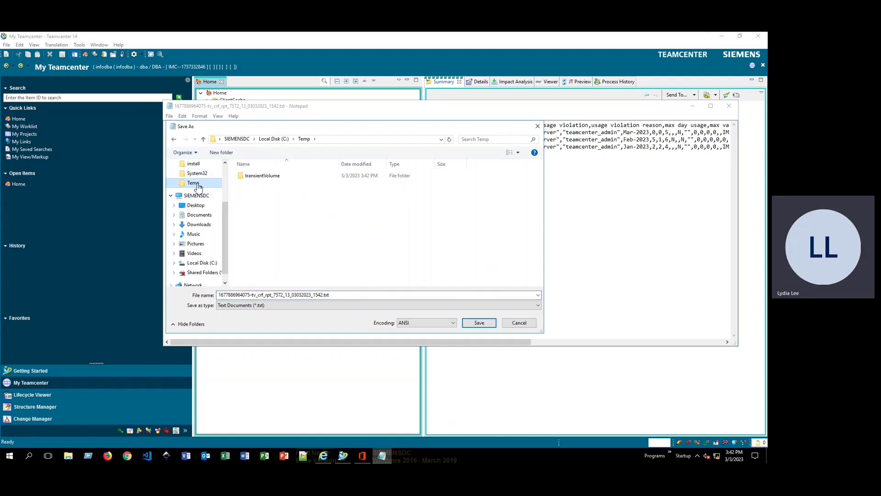
double_click(342, 295)
left_click(332, 295)
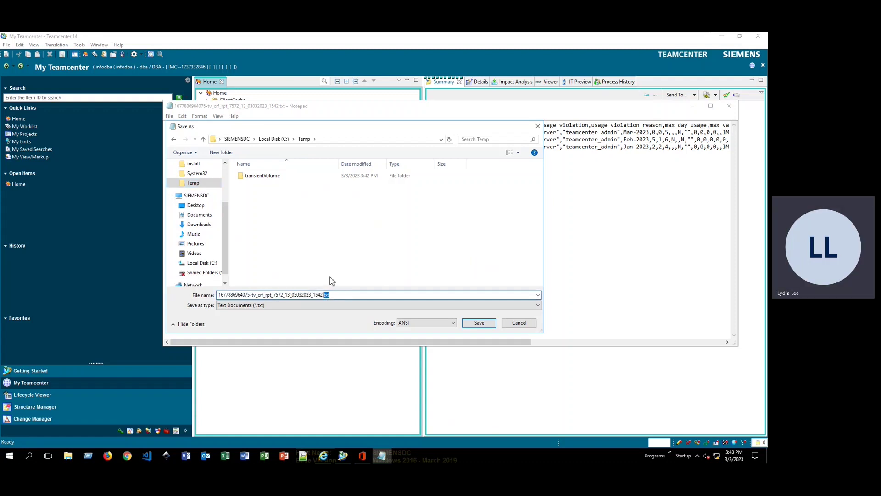
left_click(315, 306)
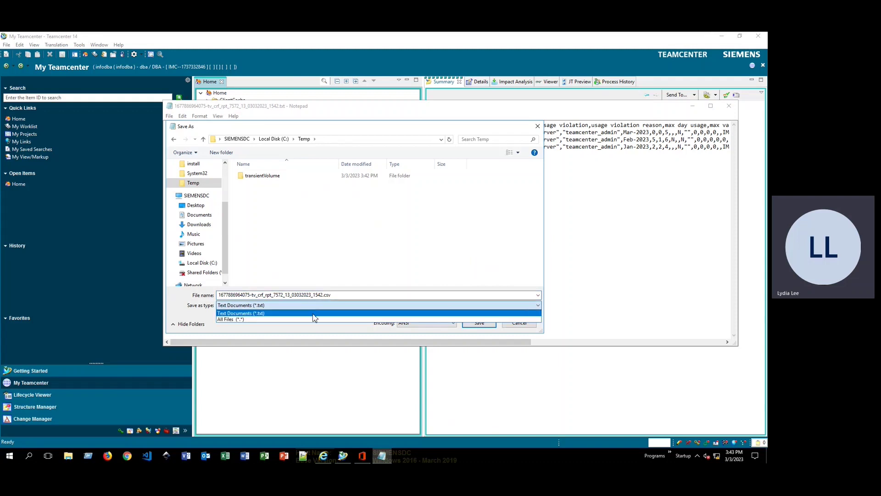
left_click(312, 321)
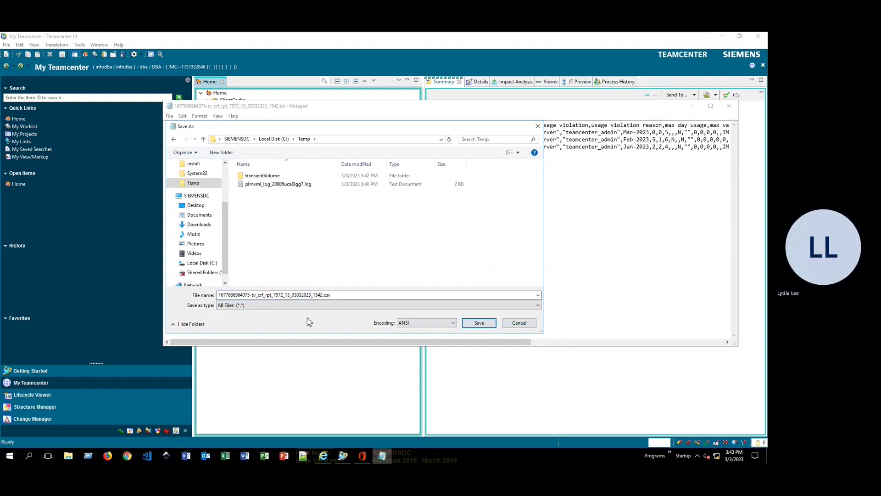
left_click(479, 323)
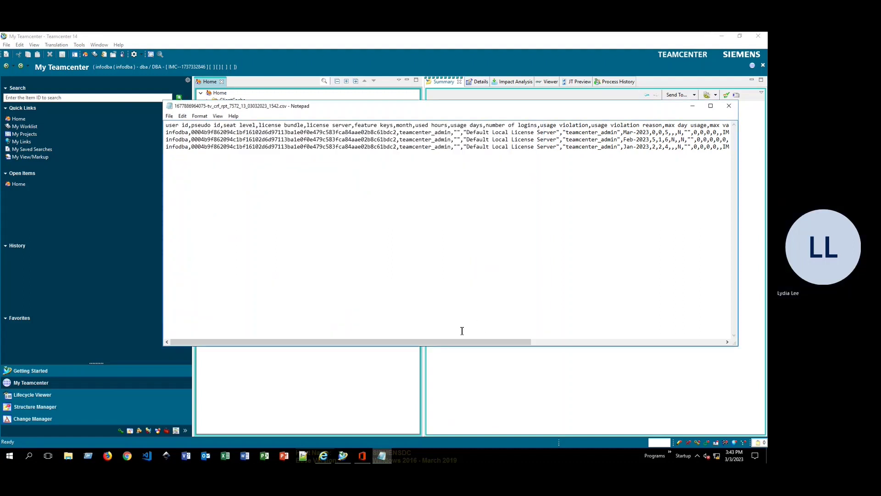
Step: Open the saved license usage .csv from C:\Temp in File Explorer
left_click(69, 460)
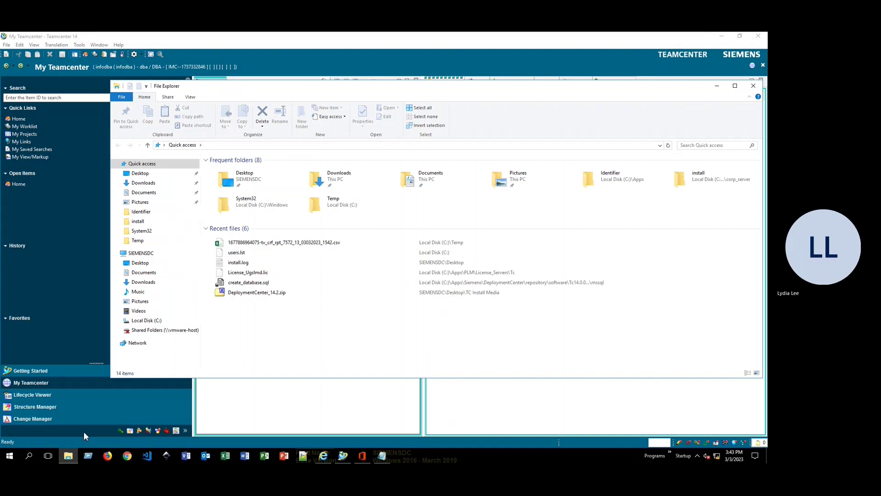
left_click(148, 240)
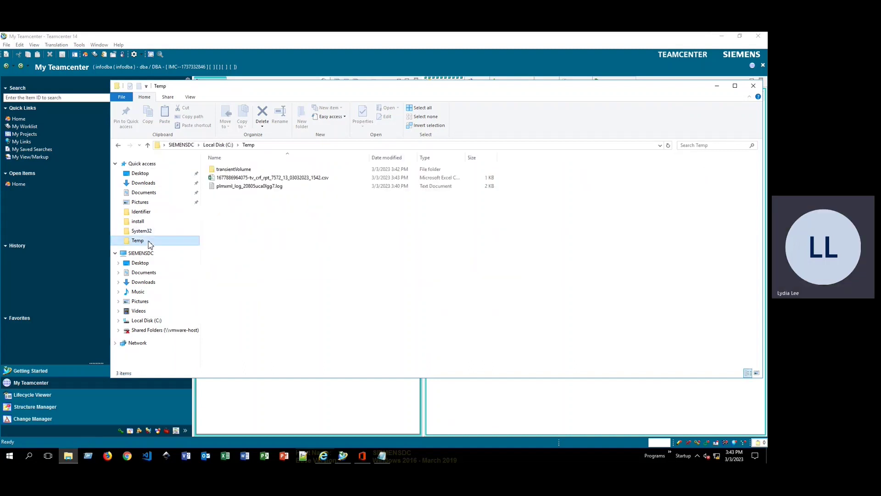
double_click(240, 178)
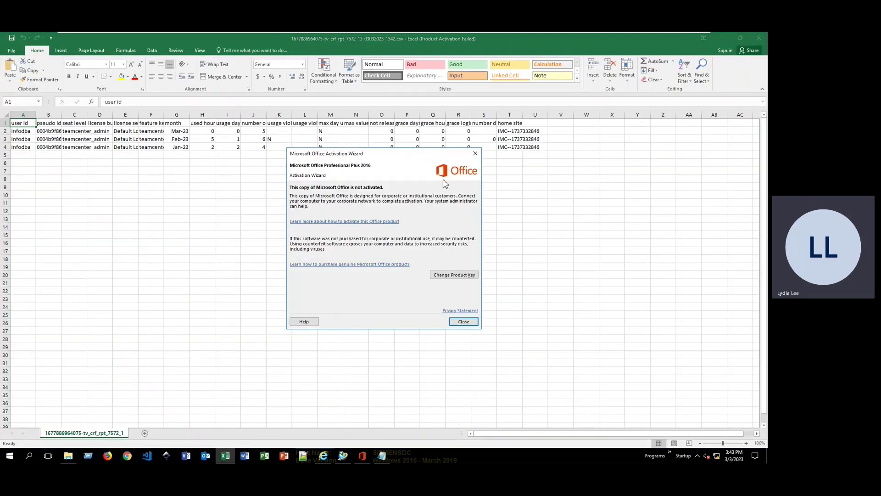
Step: Close the Office activation notice and widen columns B, D and H for readable headers
left_click(480, 152)
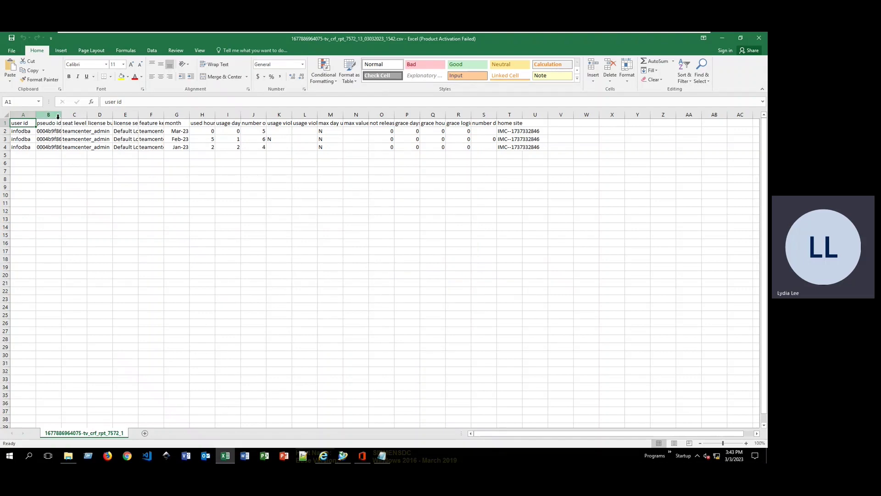
left_click_drag(62, 115, 149, 115)
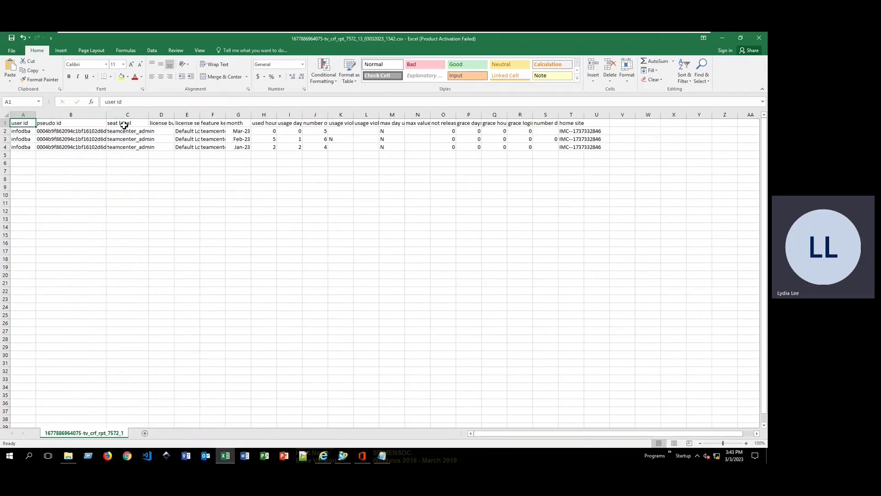
left_click(25, 132)
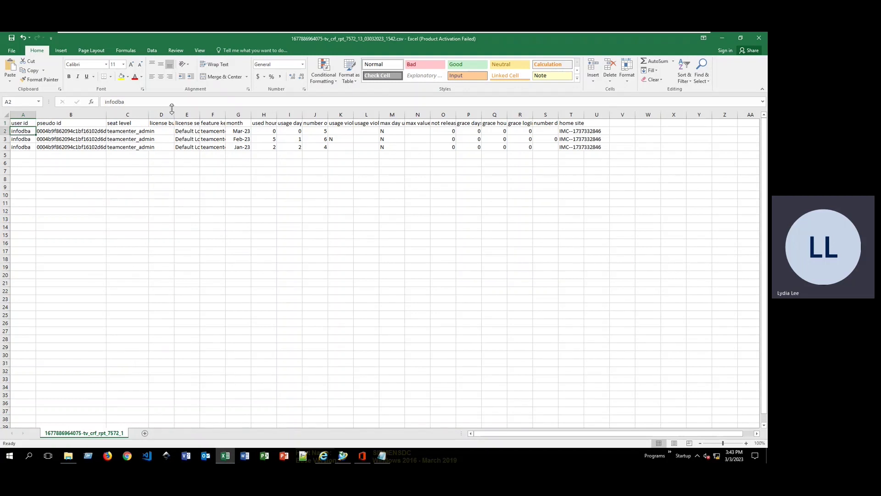
left_click_drag(176, 116, 243, 114)
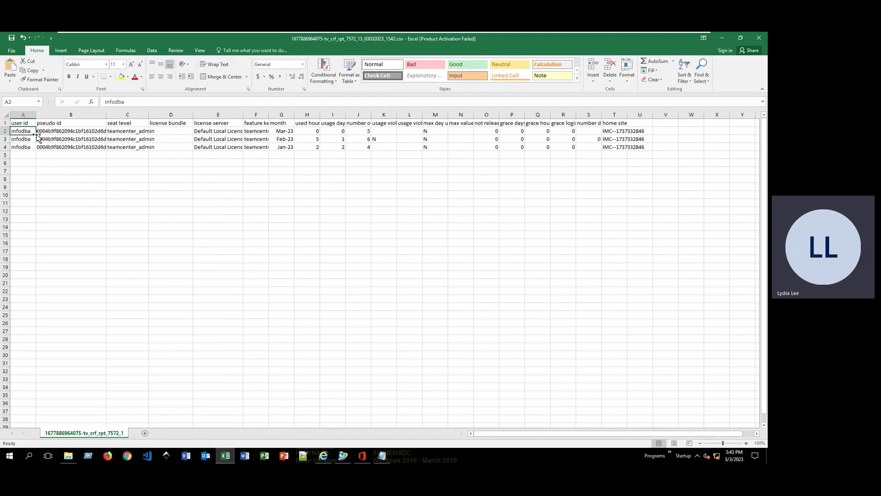
left_click_drag(320, 115, 368, 116)
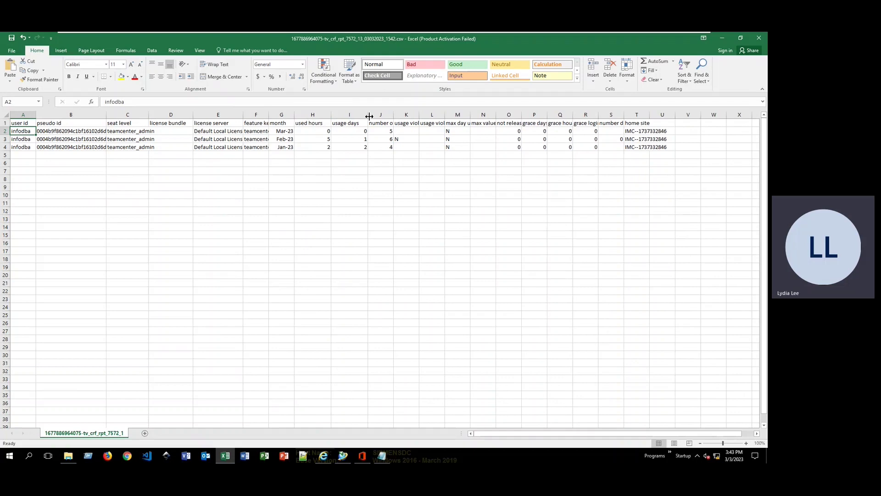